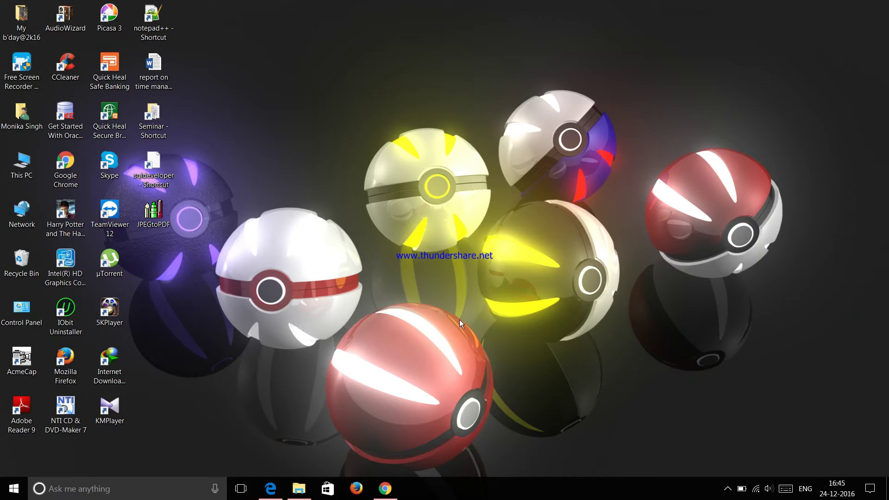
Switch to Microsoft Edge, return to the "Download eclipse" search results and open the Eclipse Downloads page
left_click(273, 487)
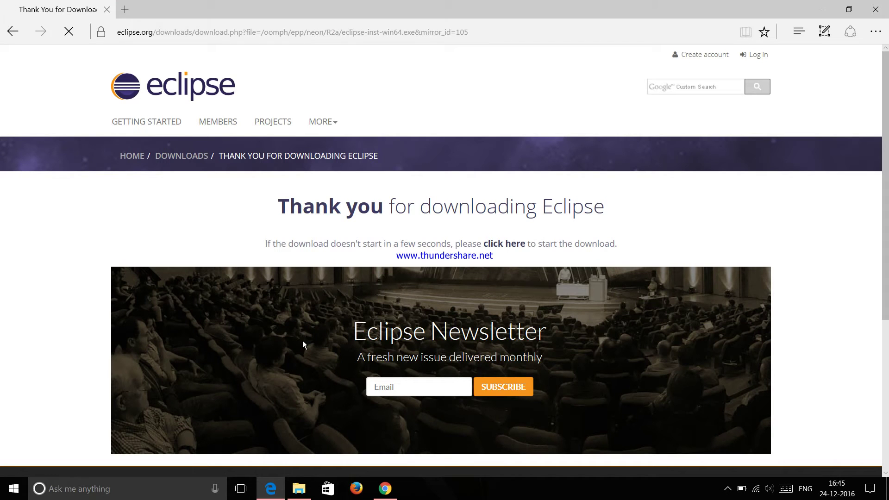
left_click(10, 33)
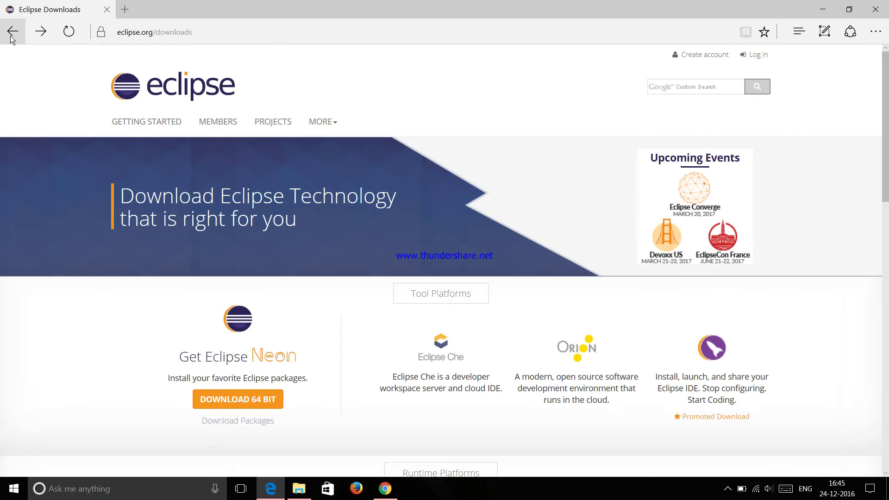
left_click(10, 36)
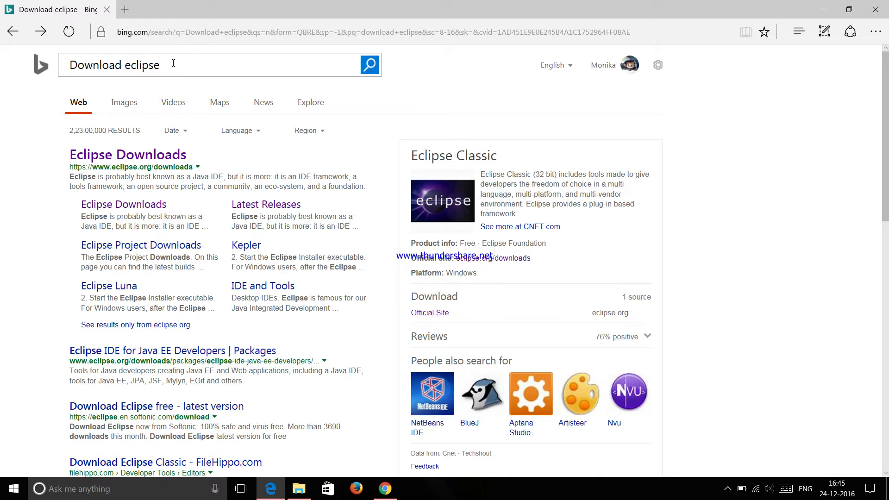
left_click(138, 157)
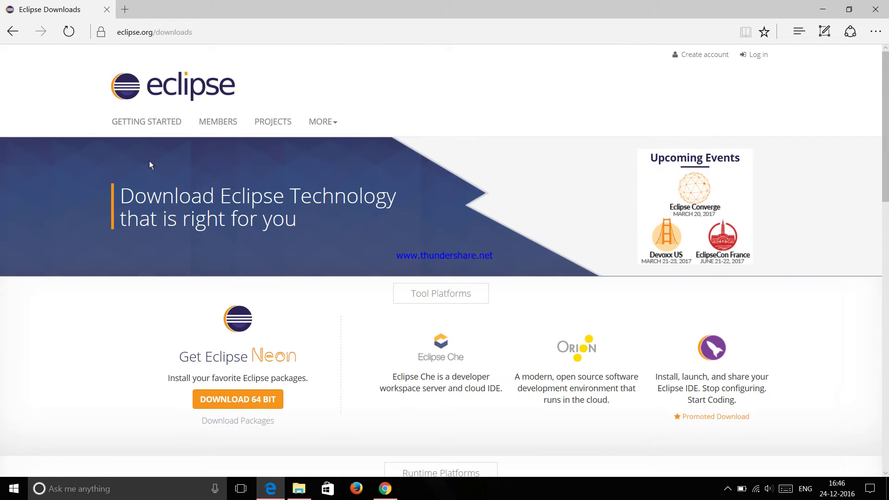
Try to download the 64-bit Eclipse Neon installer from the Japan mirror, then cancel the duplicate download and minimize the browser
scroll(291, 279, "down", 3)
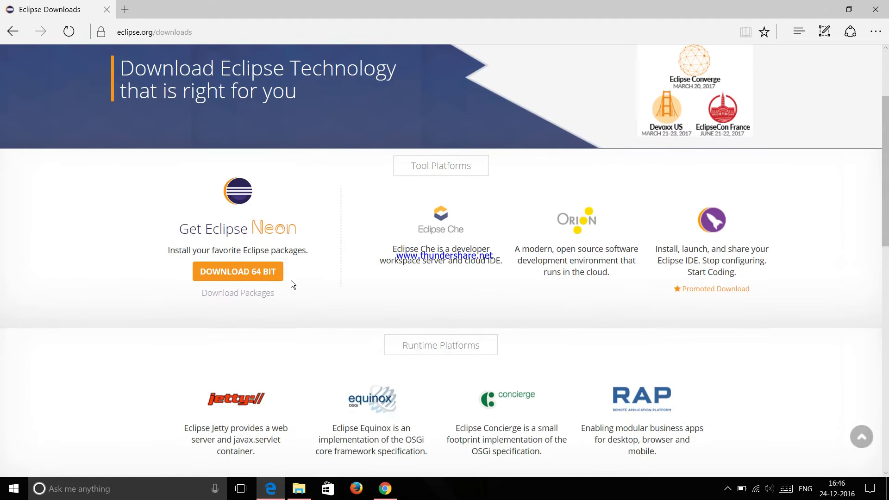
left_click(237, 274)
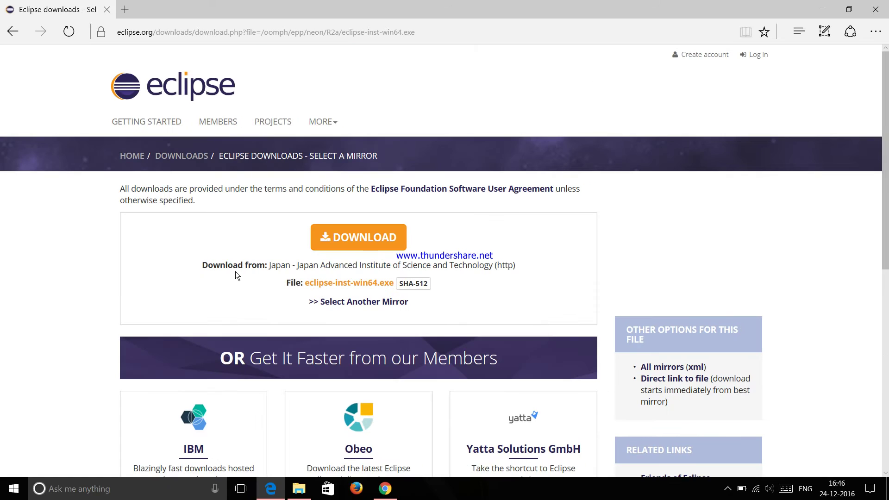
left_click(347, 240)
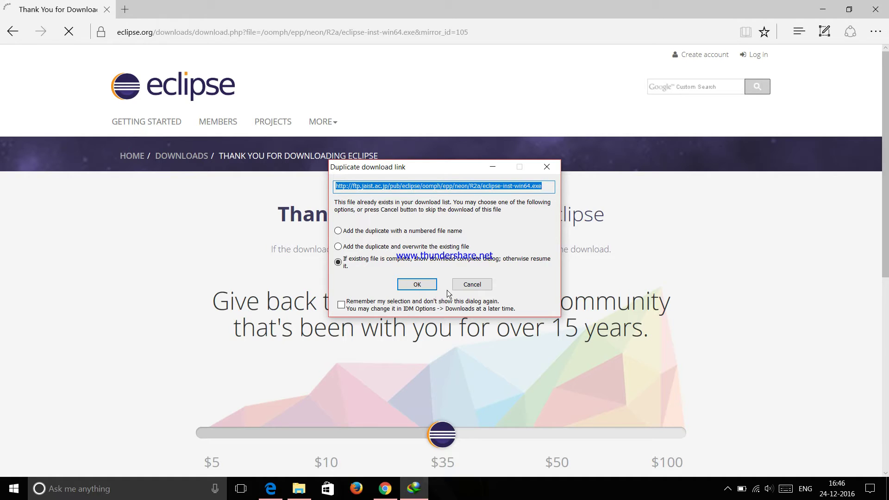
left_click(472, 284)
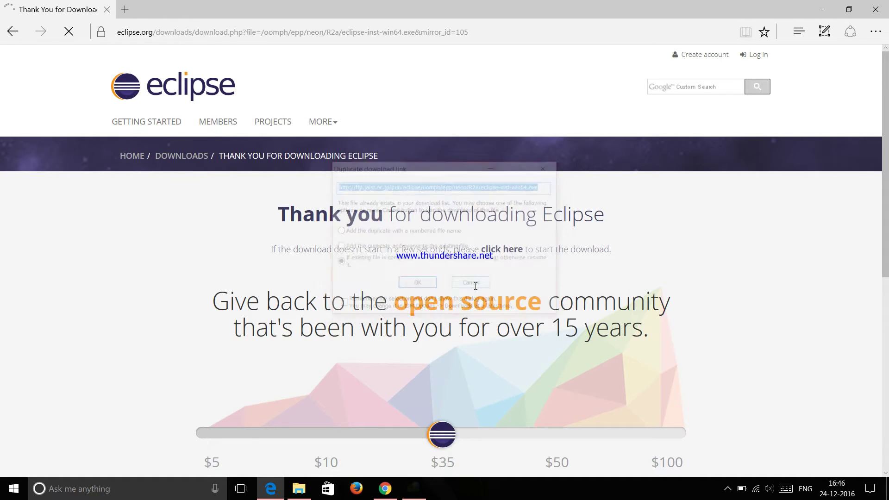
left_click(822, 10)
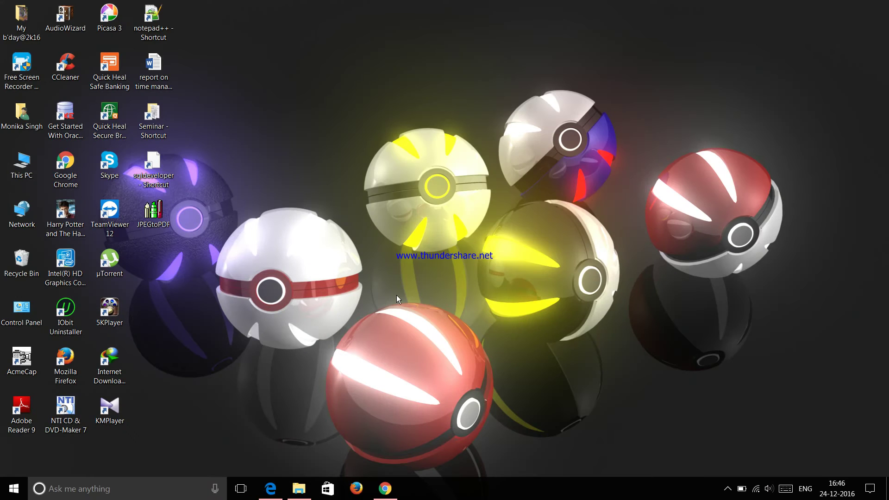
Run the eclipse-inst-win64 installer from the Programs folder in Downloads and minimize File Explorer
left_click(299, 489)
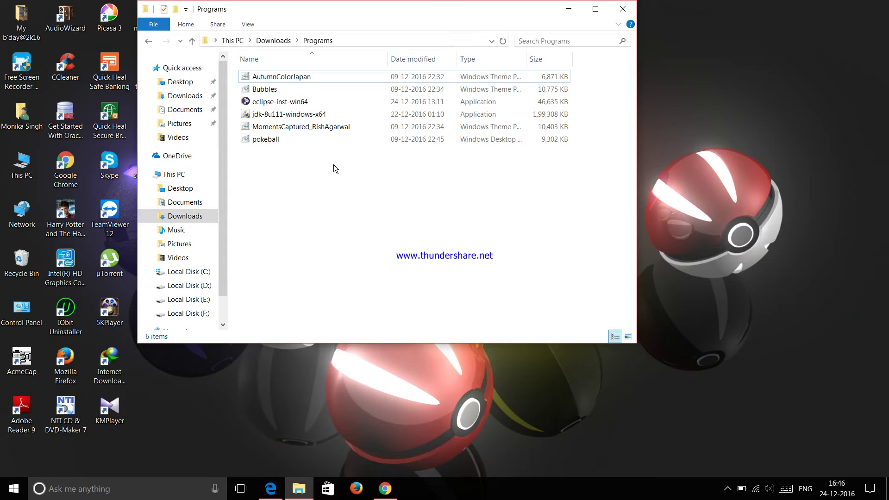
double_click(288, 106)
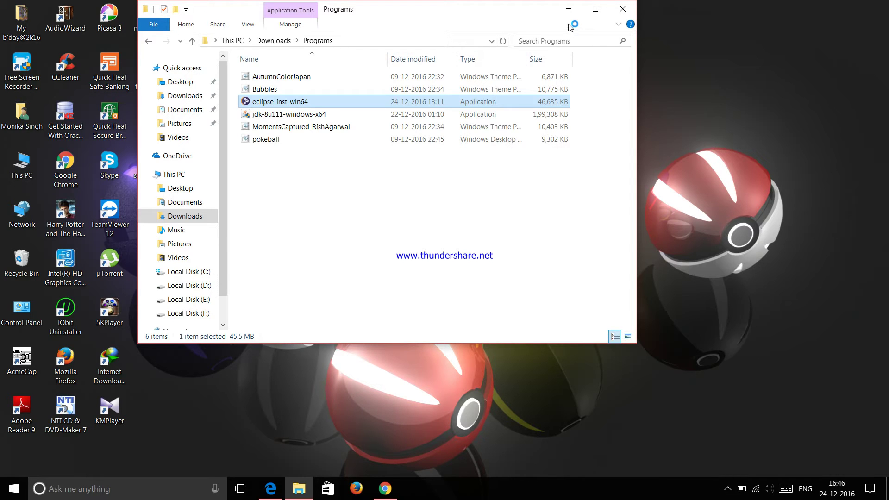
left_click(569, 9)
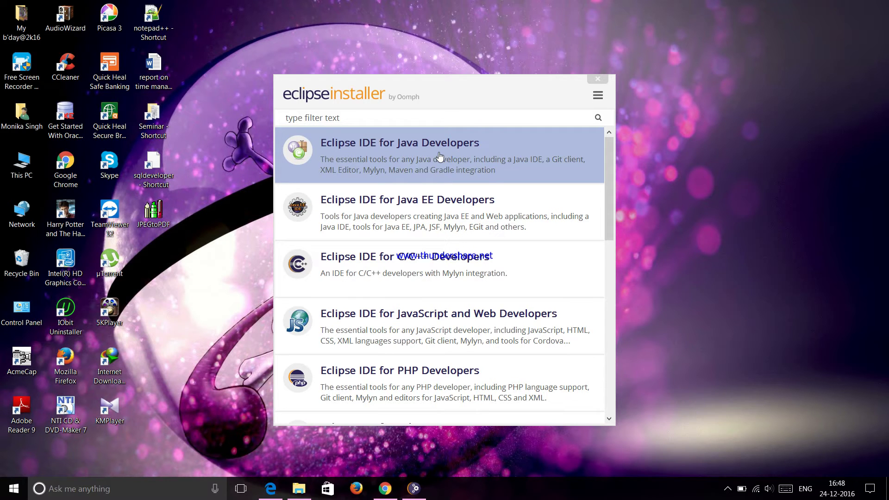
Install Eclipse IDE for Java Developers into C:\Users\ASUS\eclipse\java-neon4 with a start menu entry and desktop shortcut
left_click(388, 159)
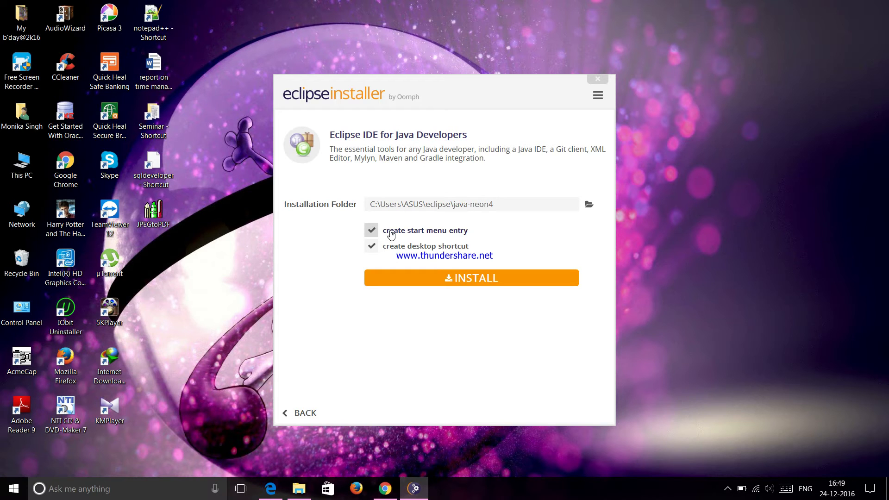
left_click(13, 488)
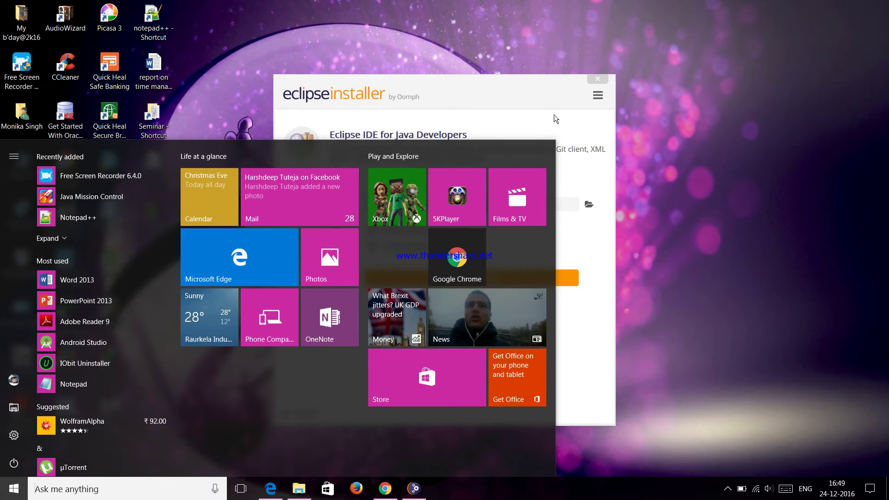
left_click(543, 87)
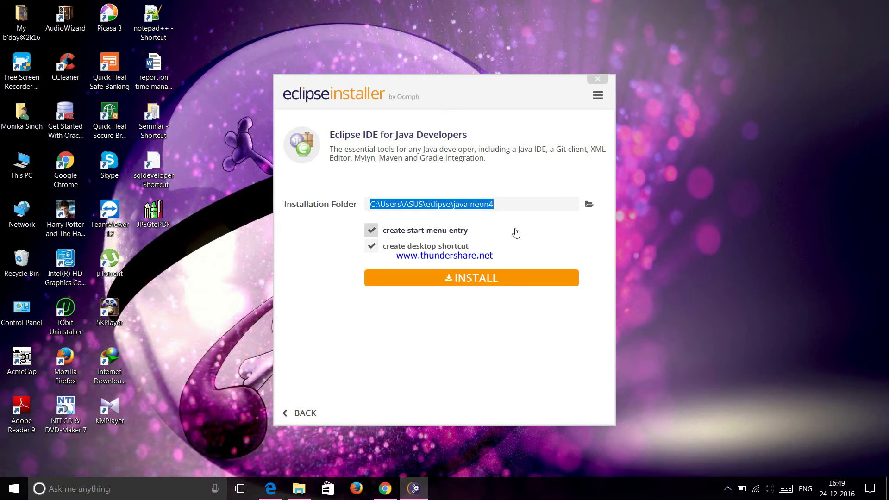
left_click(461, 277)
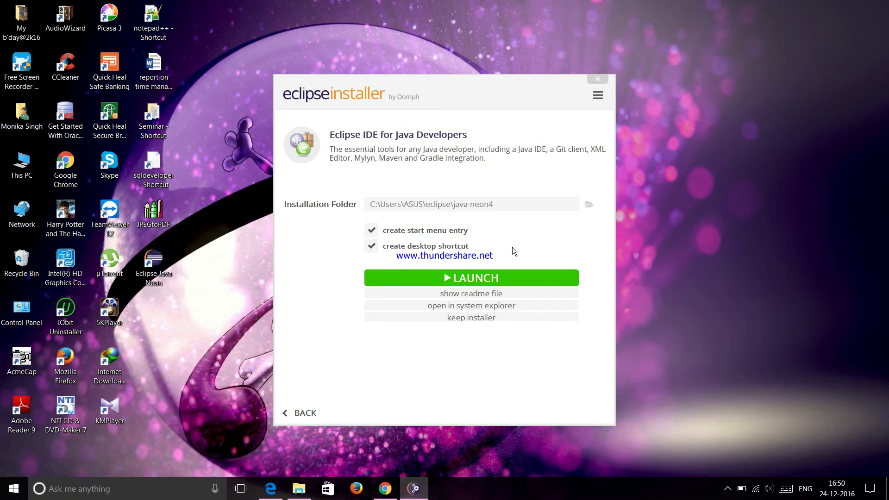
Launch Eclipse with C:\Users\ASUS\workspace as the workspace and maximize its window
left_click(470, 277)
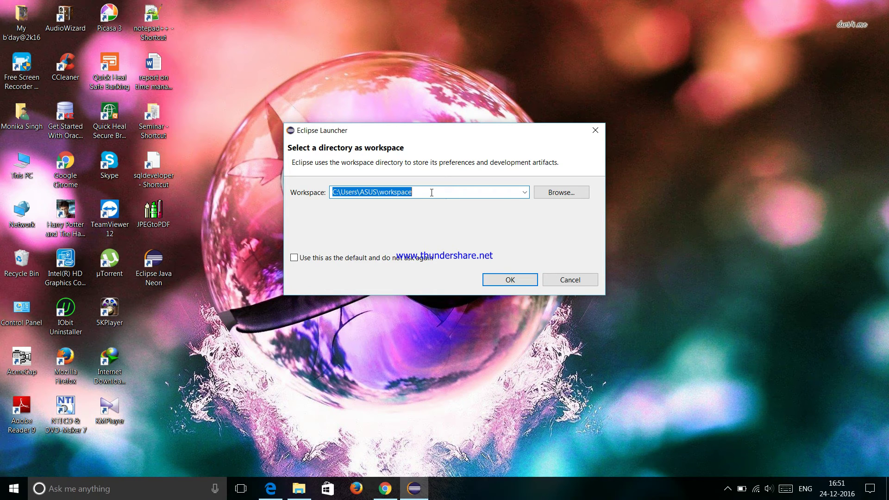
left_click(431, 193)
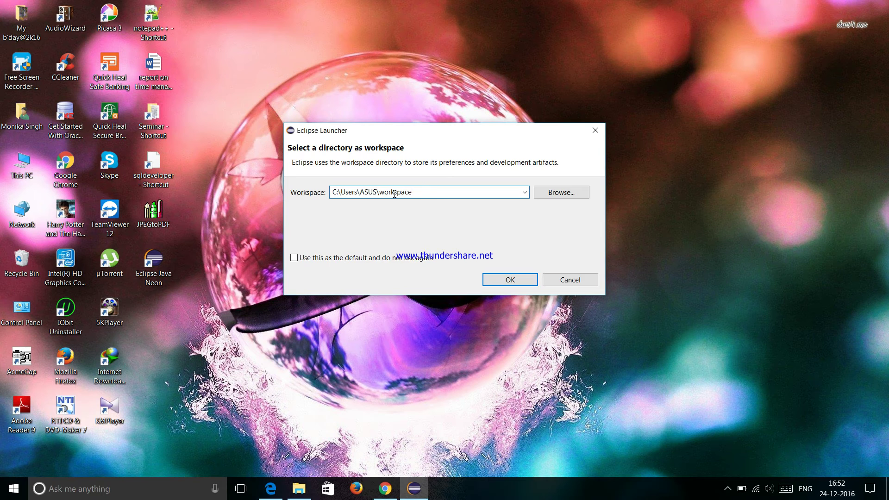
left_click(510, 280)
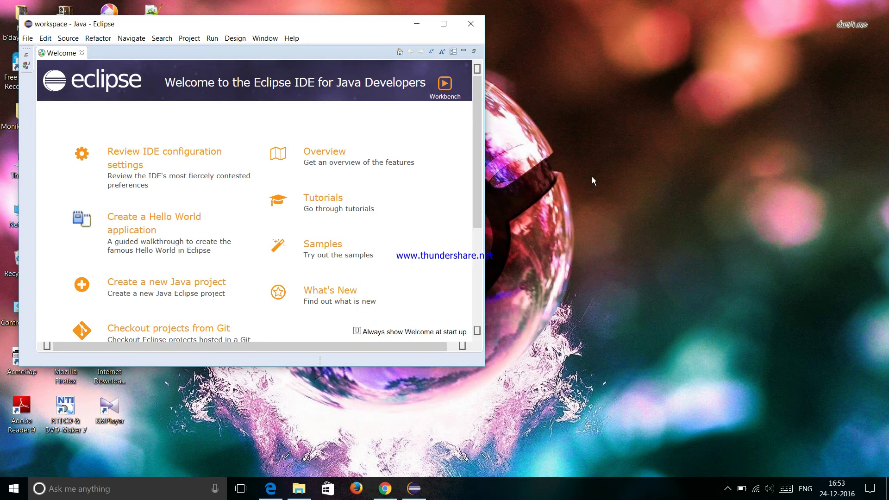
left_click(445, 24)
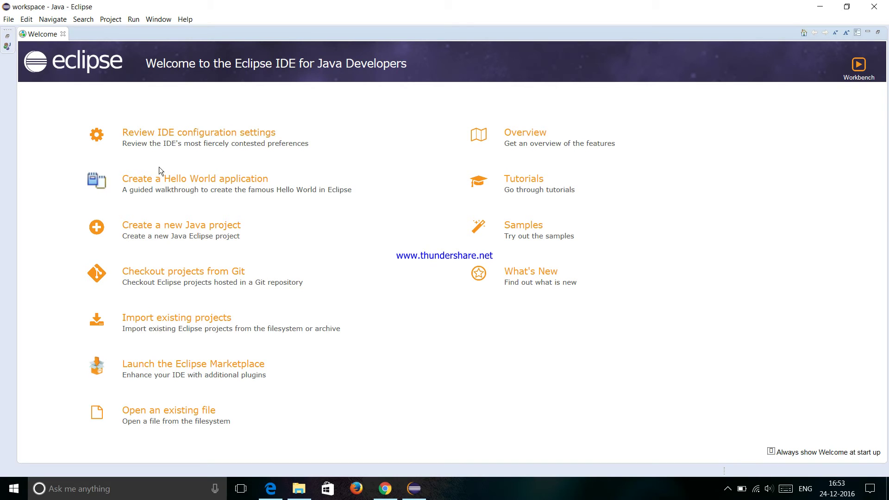
Create a new Java project named HelloProject in the default location with the JavaSE-1.8 execution environment
left_click(183, 227)
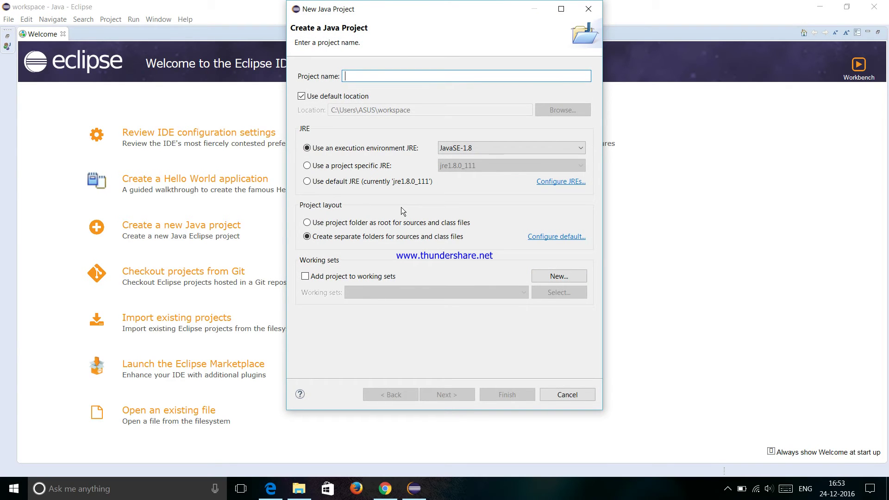
type("HelloProject")
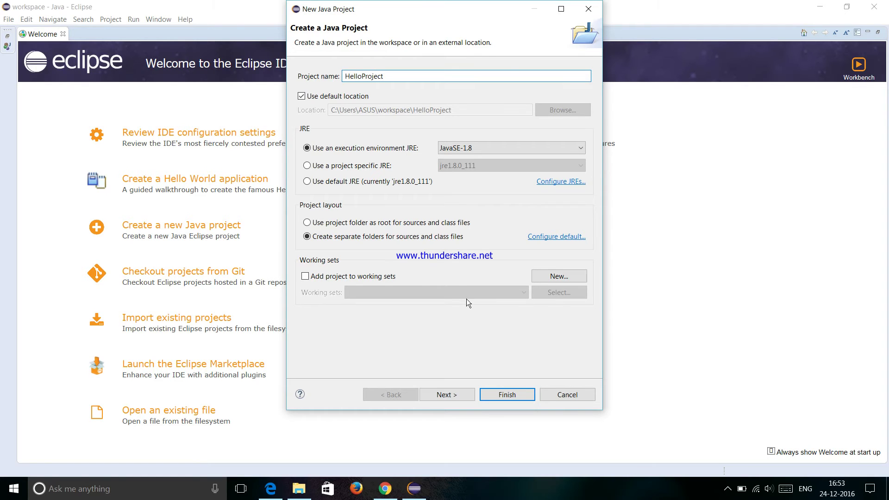
left_click(505, 396)
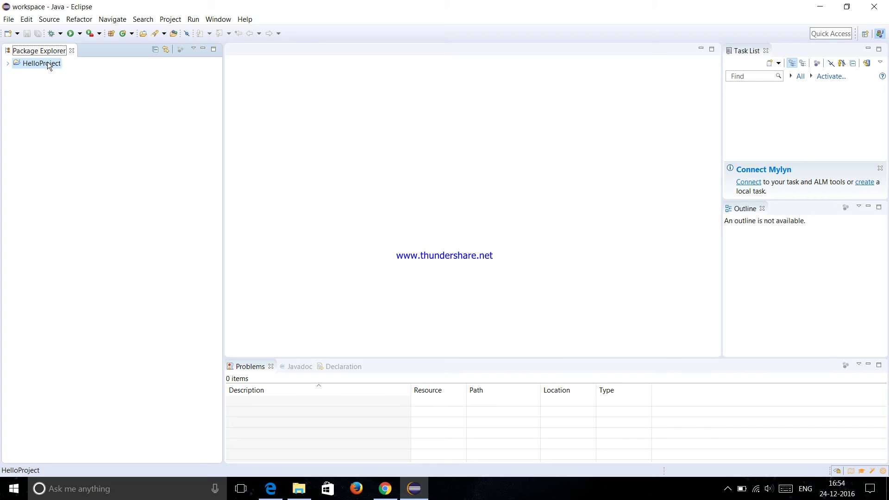
Create a public class named HelloJava in HelloProject/src with a public static void main(String[] args) method stub
left_click(8, 19)
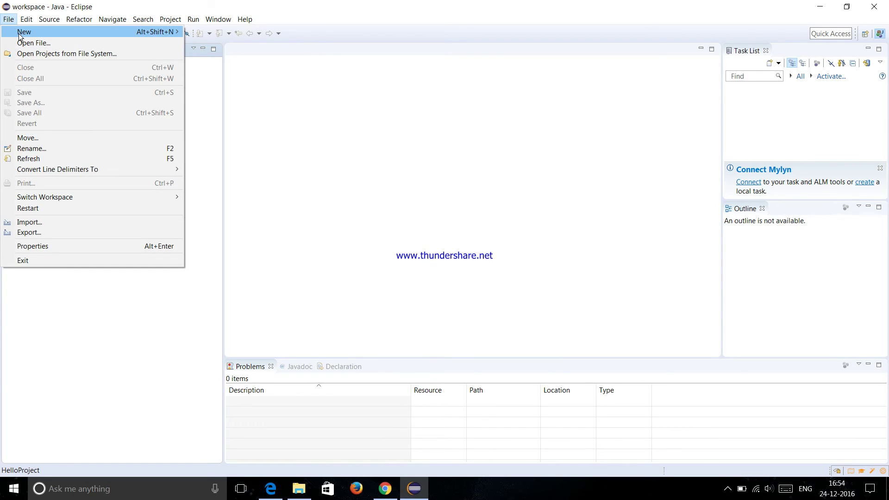
mouse_move(20, 35)
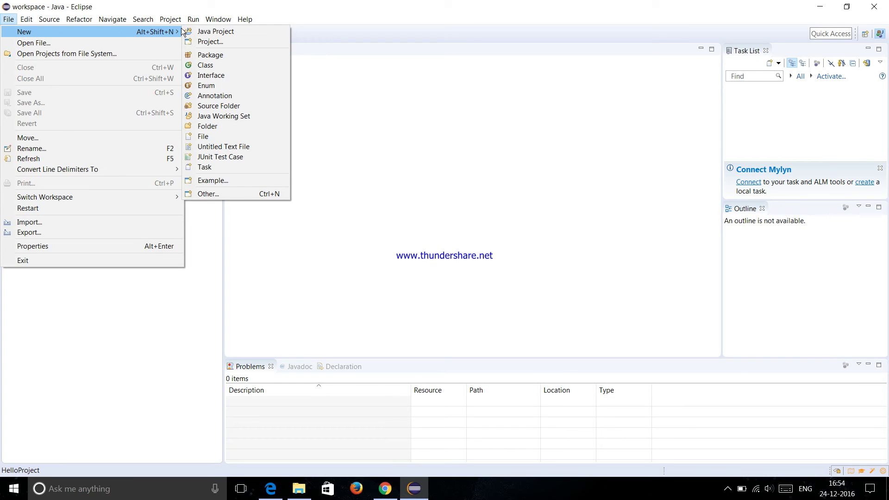
left_click(205, 65)
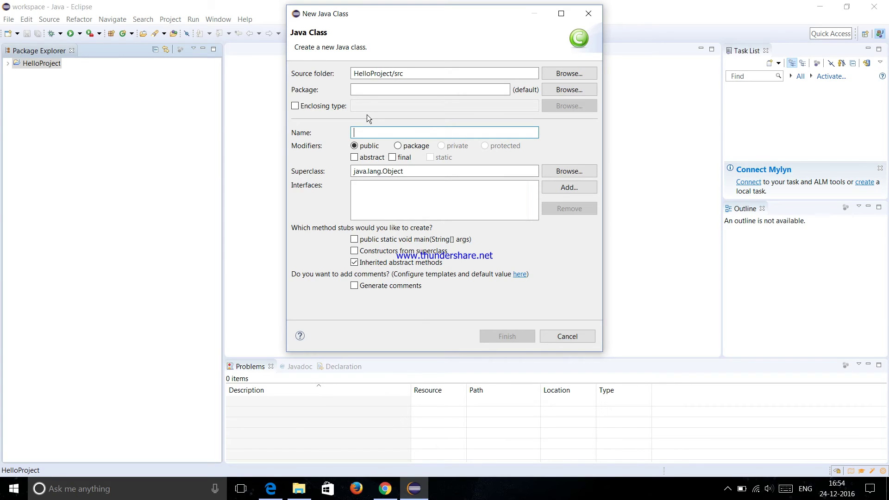
type("He")
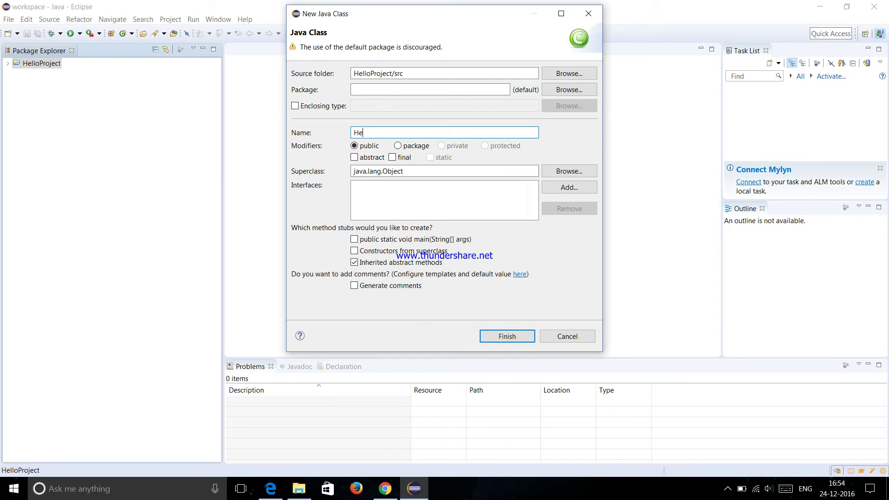
type("lloJava")
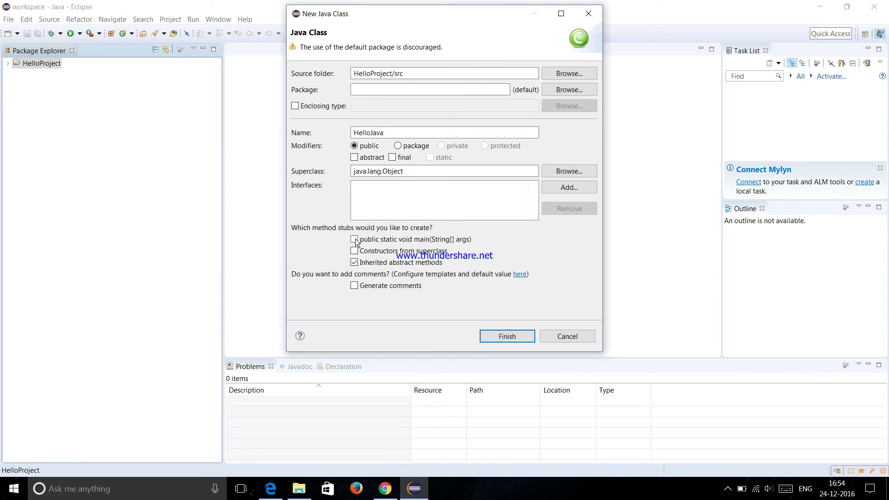
left_click(512, 336)
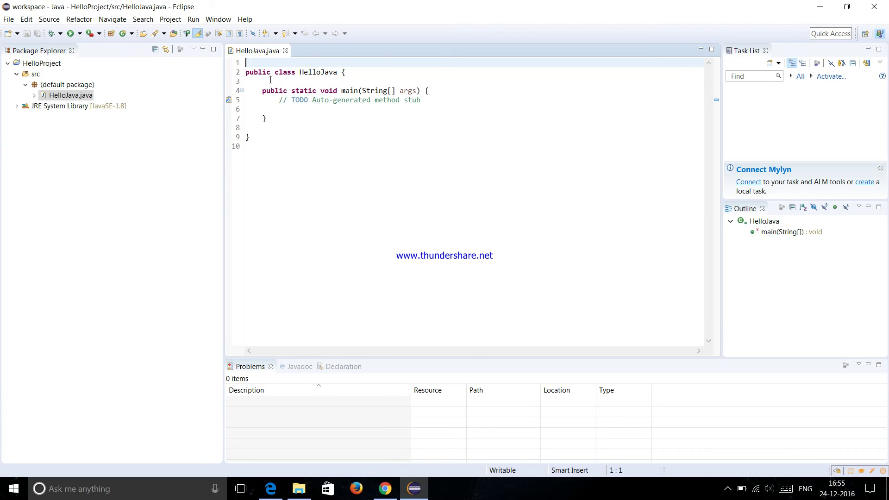
Add the statement System.out.println("Hello Java"); to the main method of HelloJava.java, below the TODO comment
left_click(276, 110)
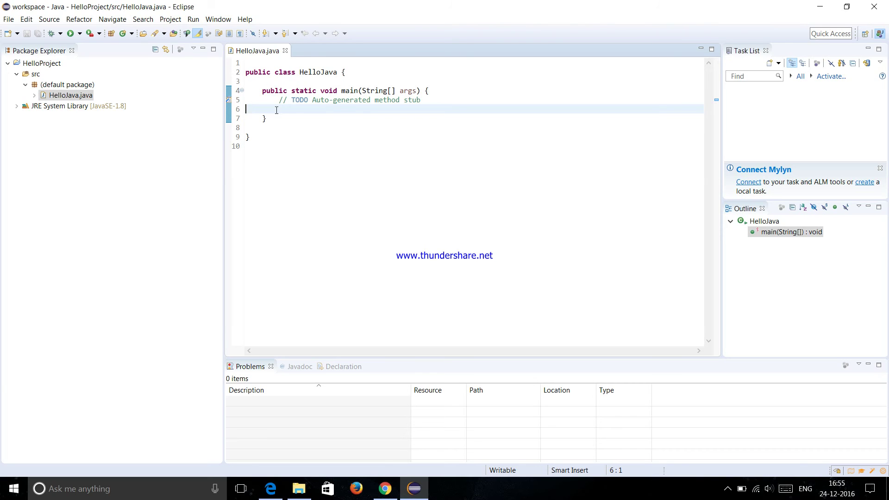
type("S")
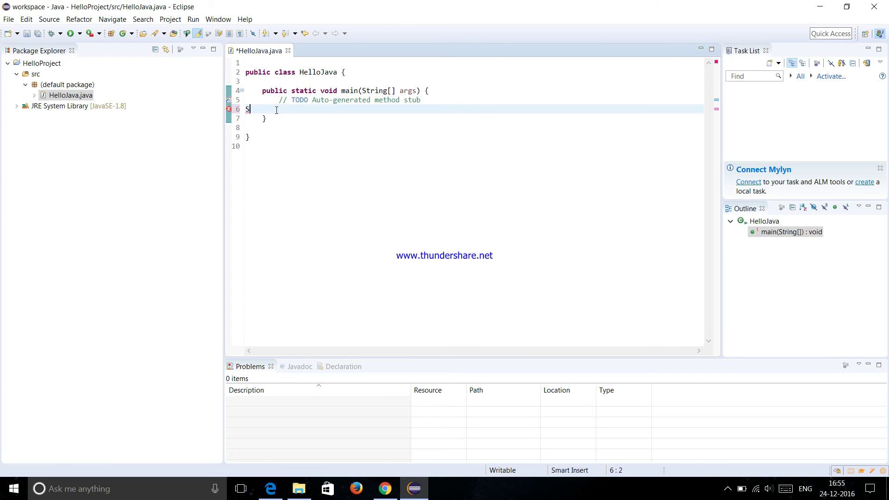
type("ystem.out.")
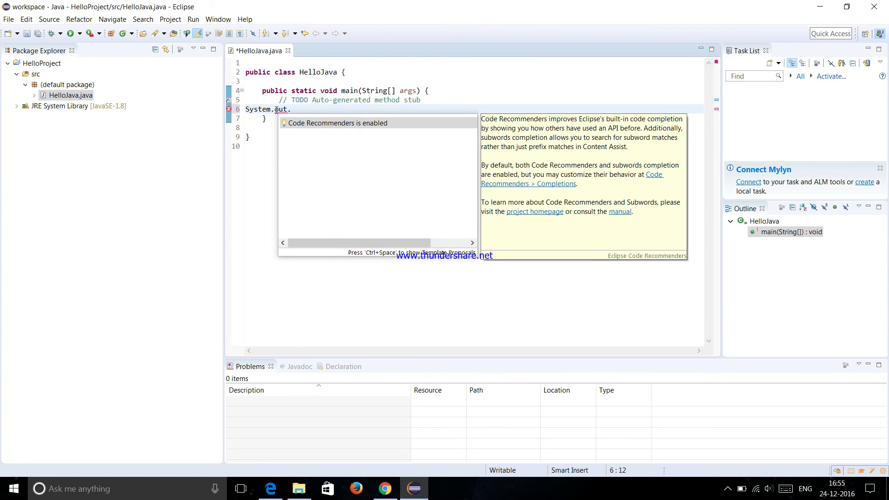
type("println(\"Hello Java")
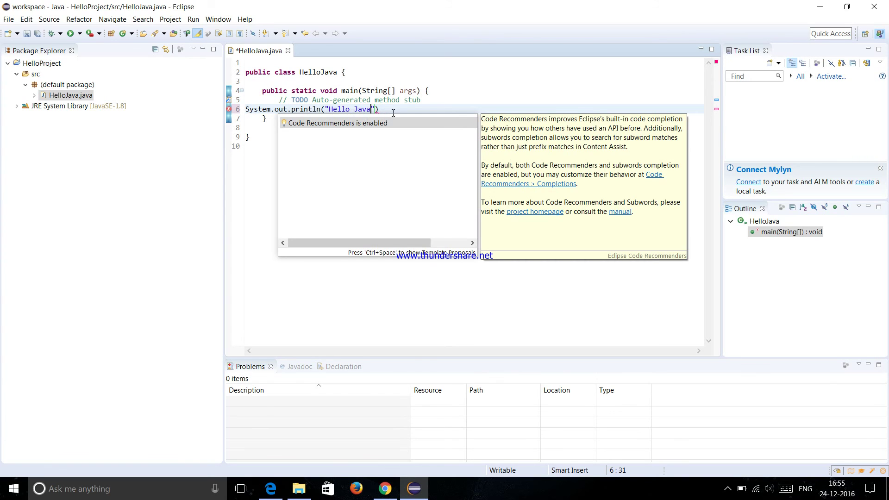
type("\");")
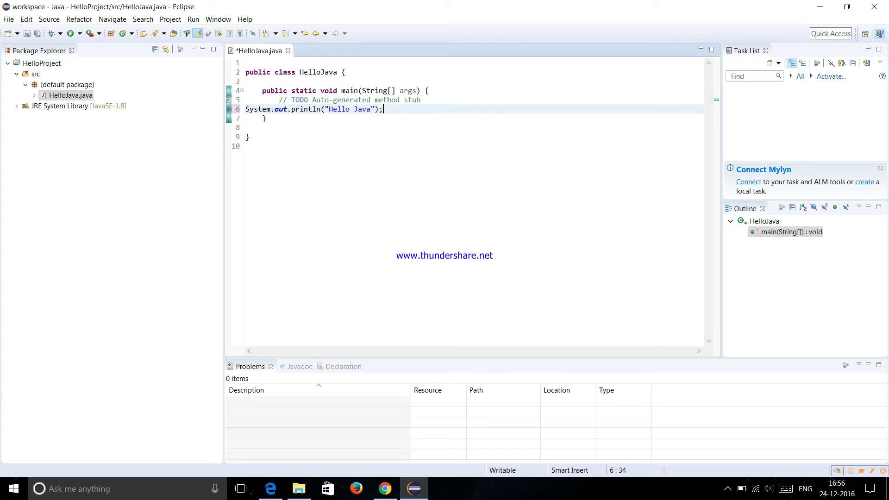
left_click(318, 171)
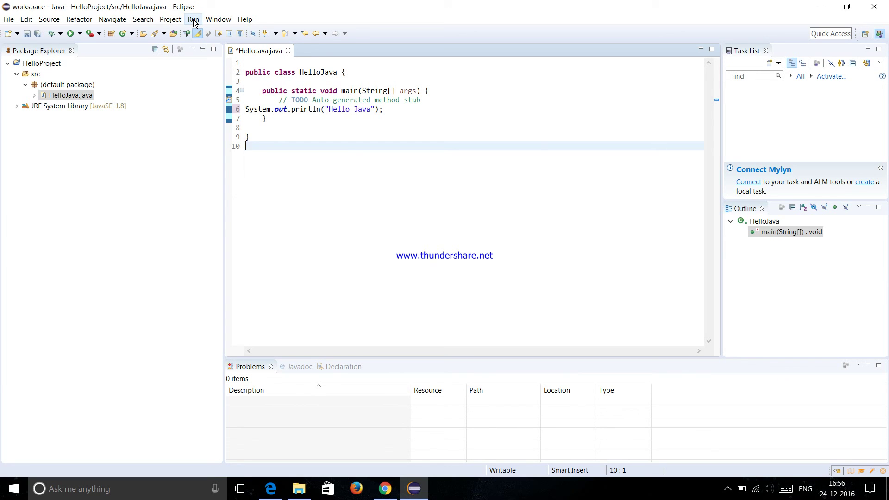
Run the HelloJava program, saving HelloJava.java before launch, and show its output in the console
left_click(71, 33)
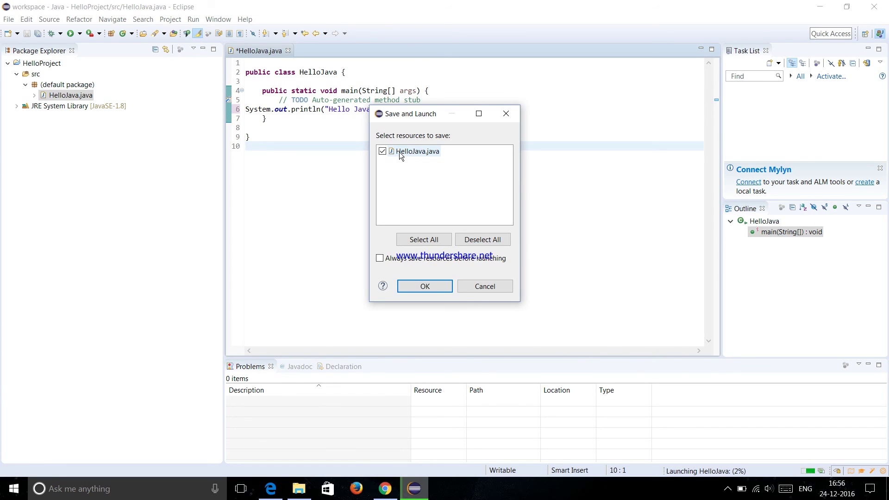
left_click(425, 284)
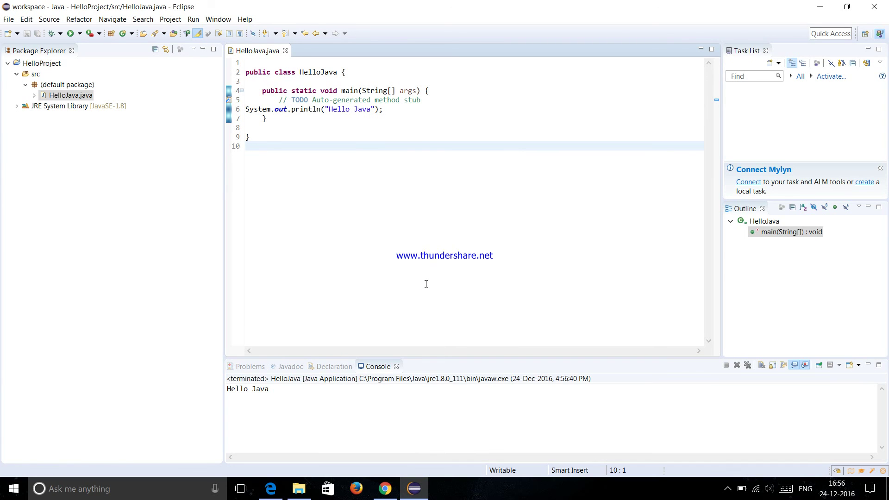
left_click(286, 405)
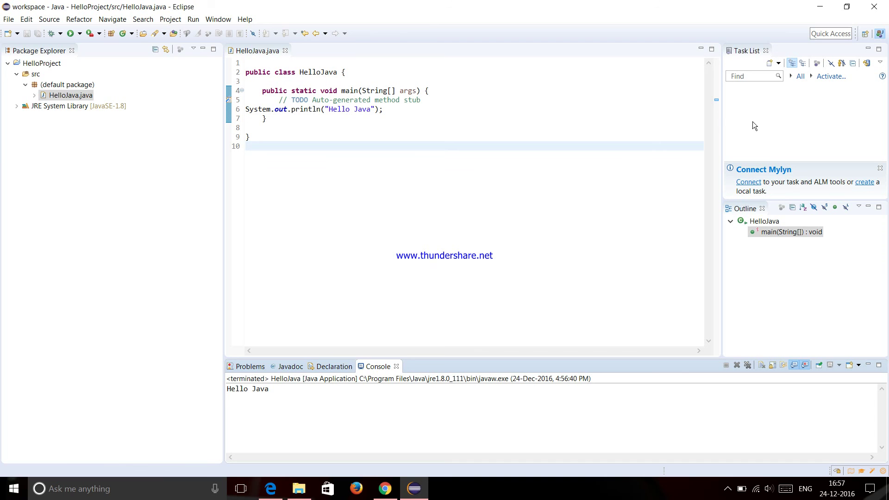
left_click(819, 9)
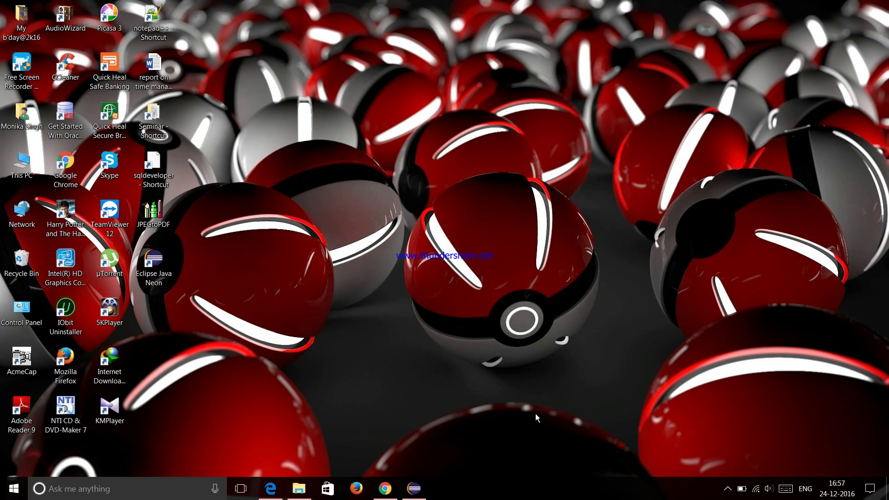
left_click(728, 489)
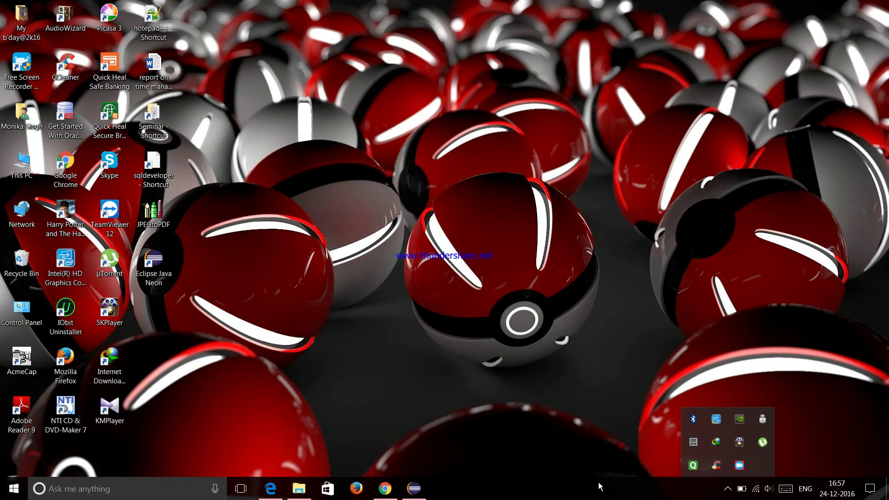
mouse_move(740, 469)
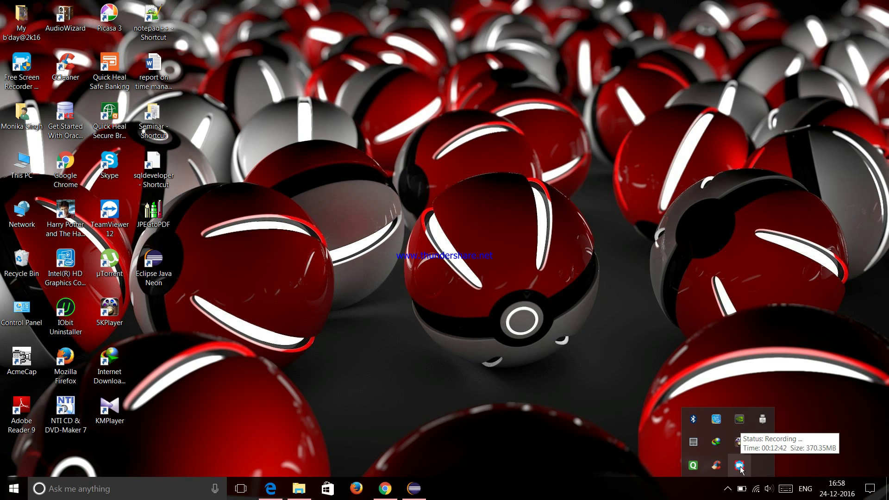
right_click(739, 466)
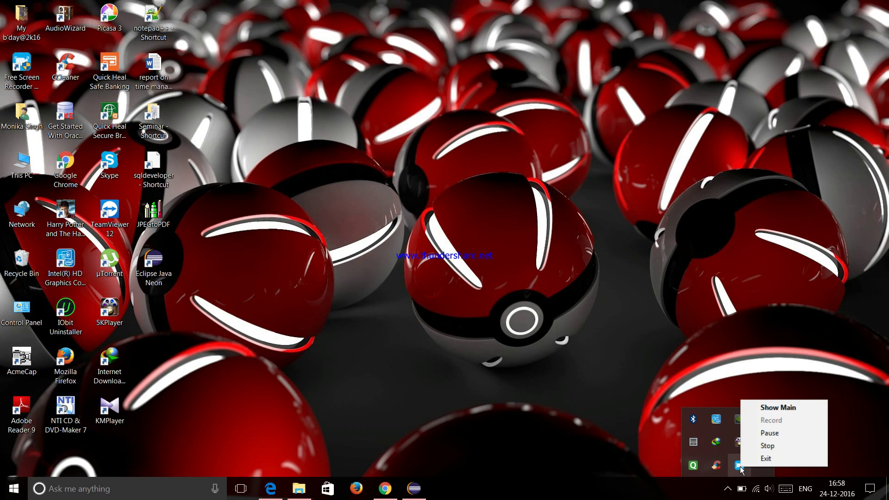